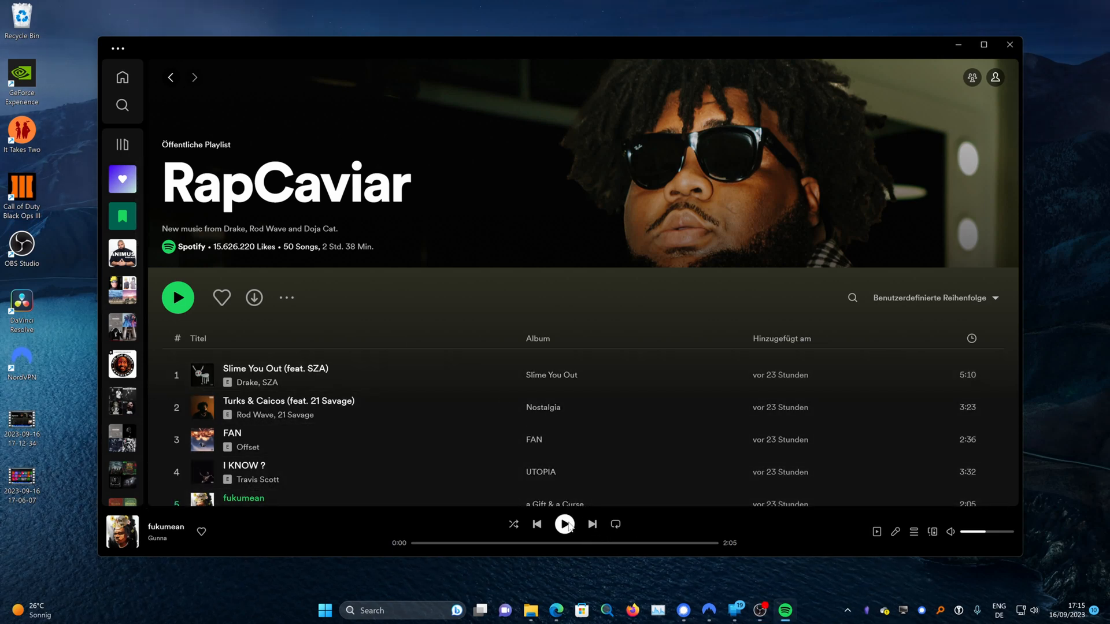
Play the RapCaviar playlist, close Spotify to the tray, restore it and pause playback
click(565, 523)
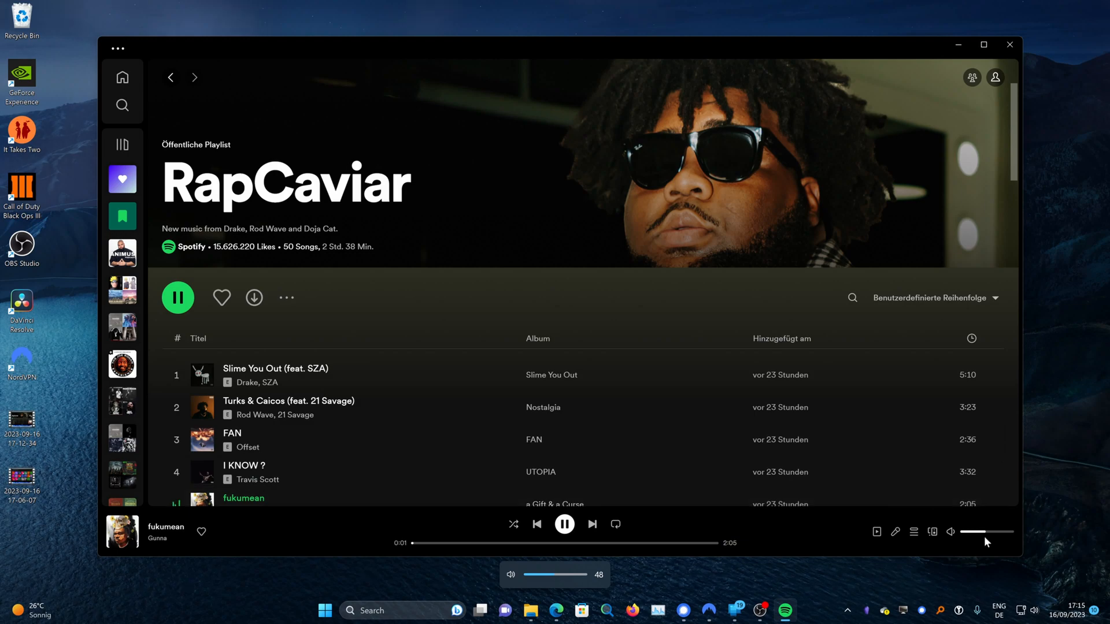
click(1012, 46)
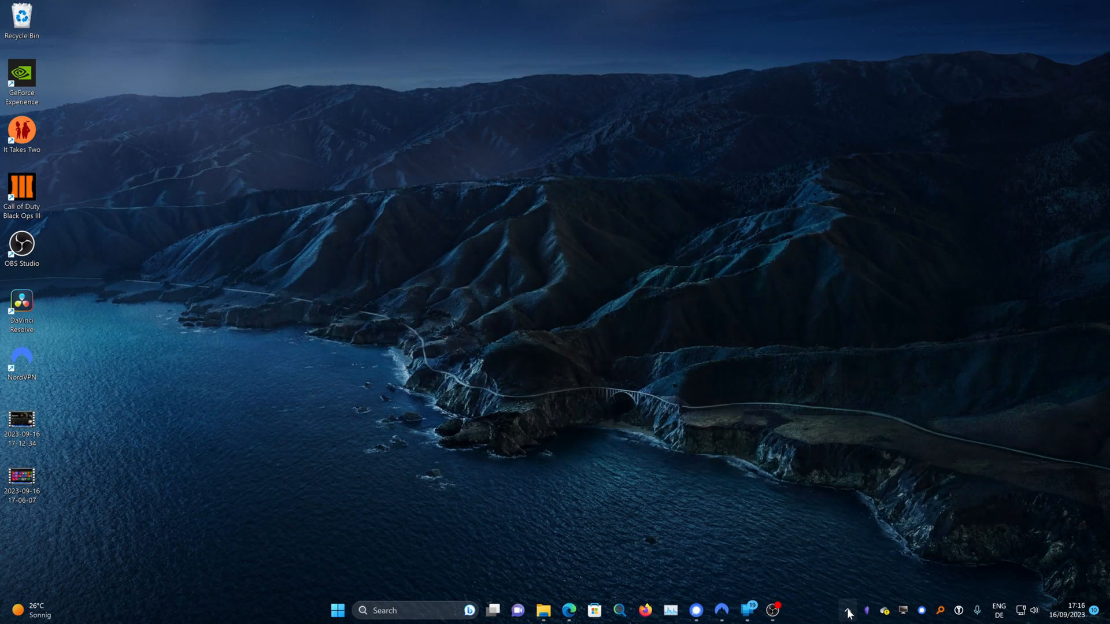
click(849, 613)
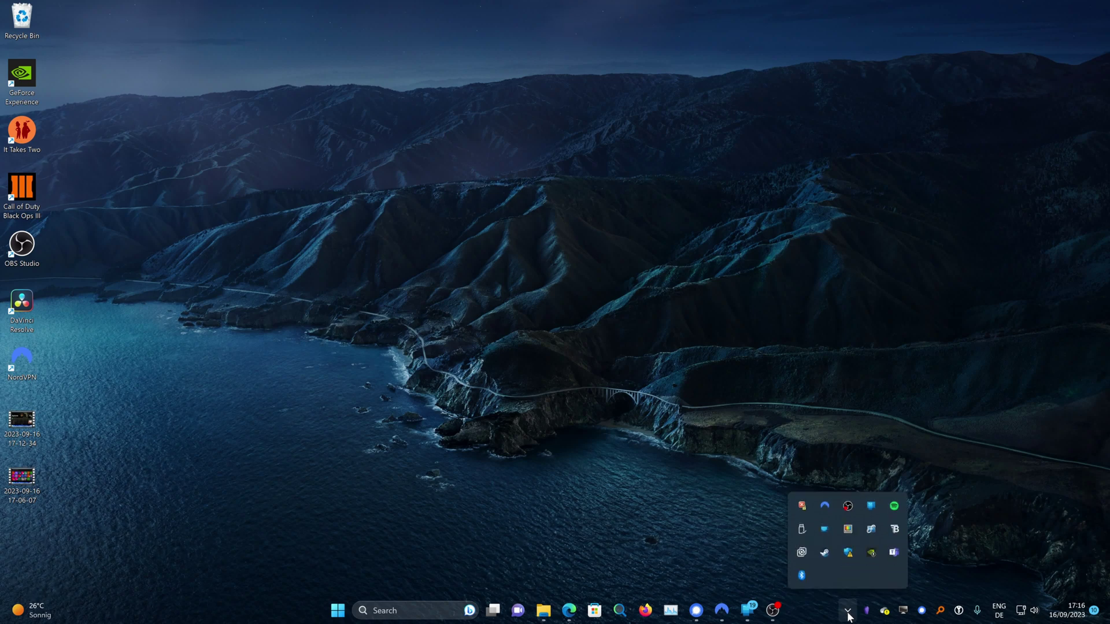
click(896, 505)
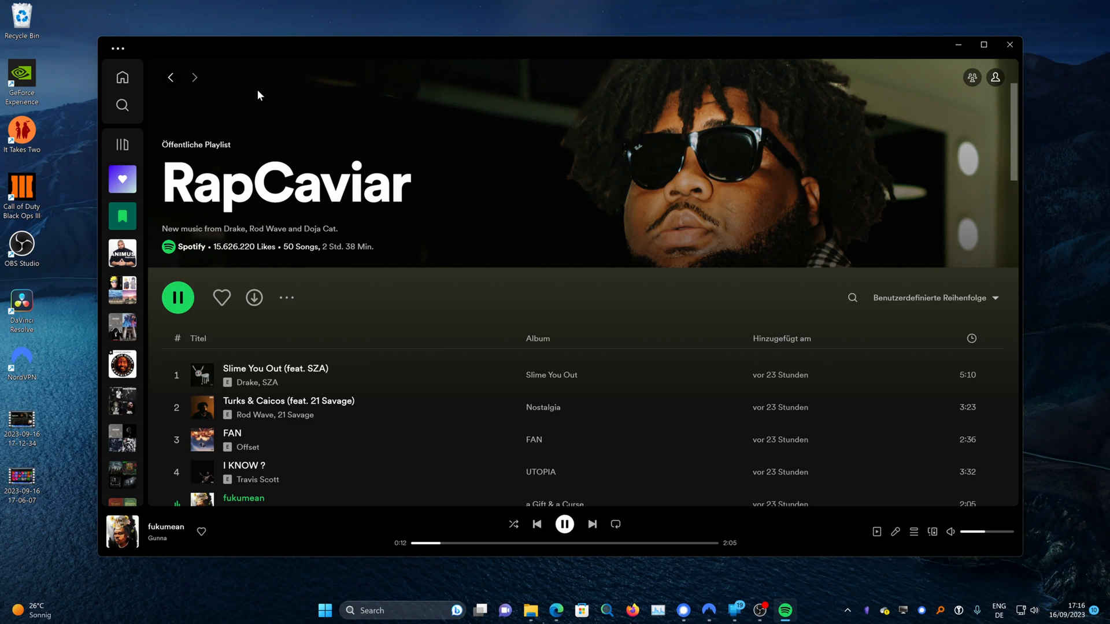
click(565, 524)
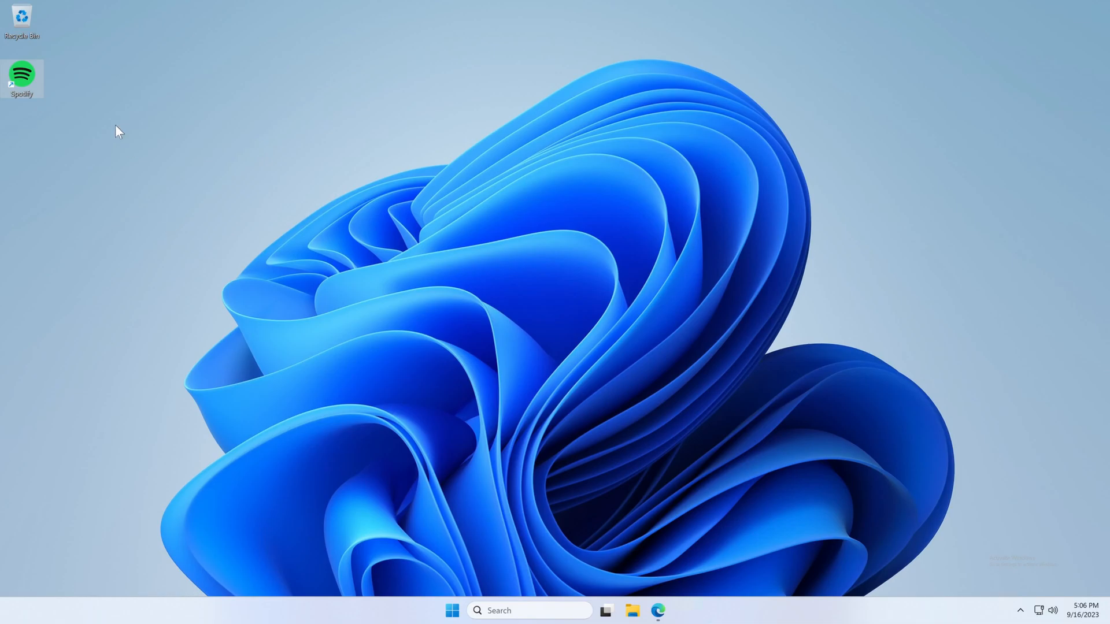
Relaunch Spotify, go to Search, and reach Settings from the profile menu
double_click(24, 86)
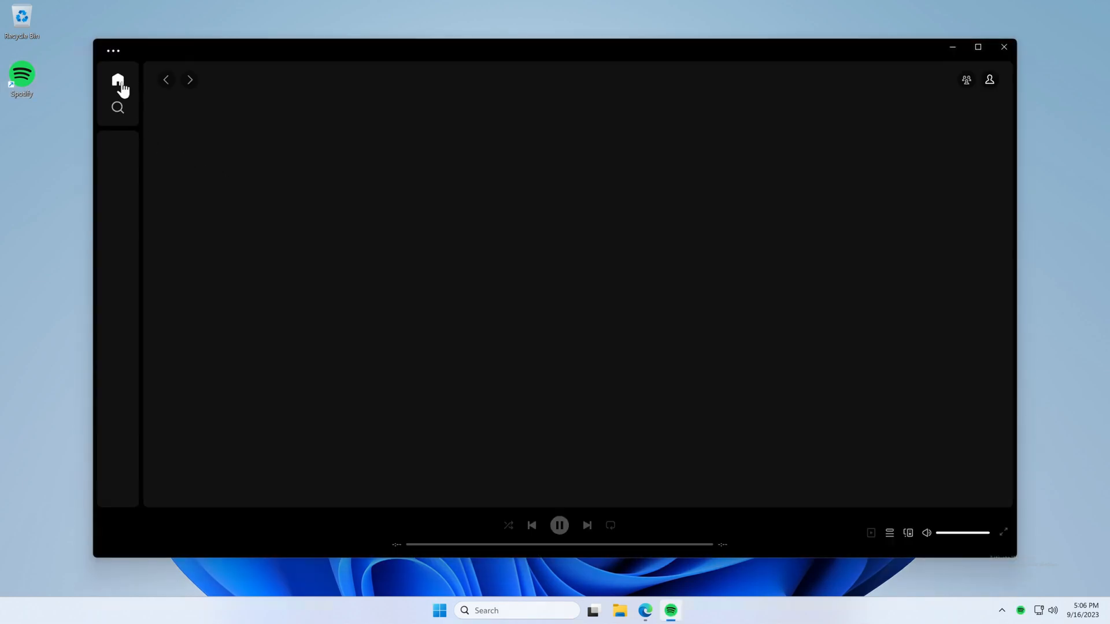
click(119, 110)
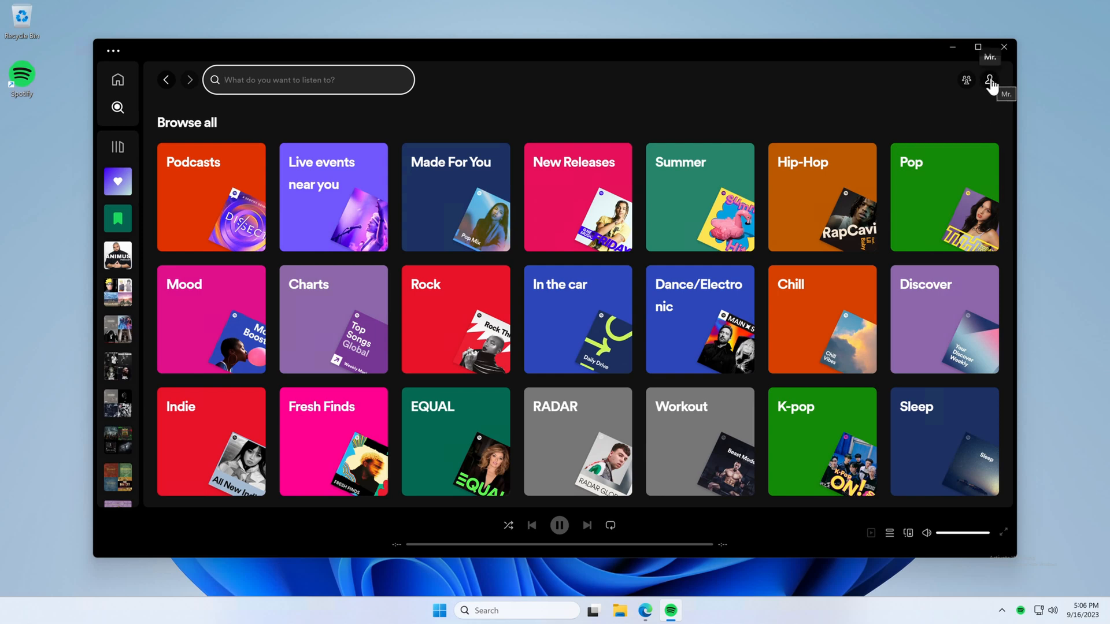
click(989, 81)
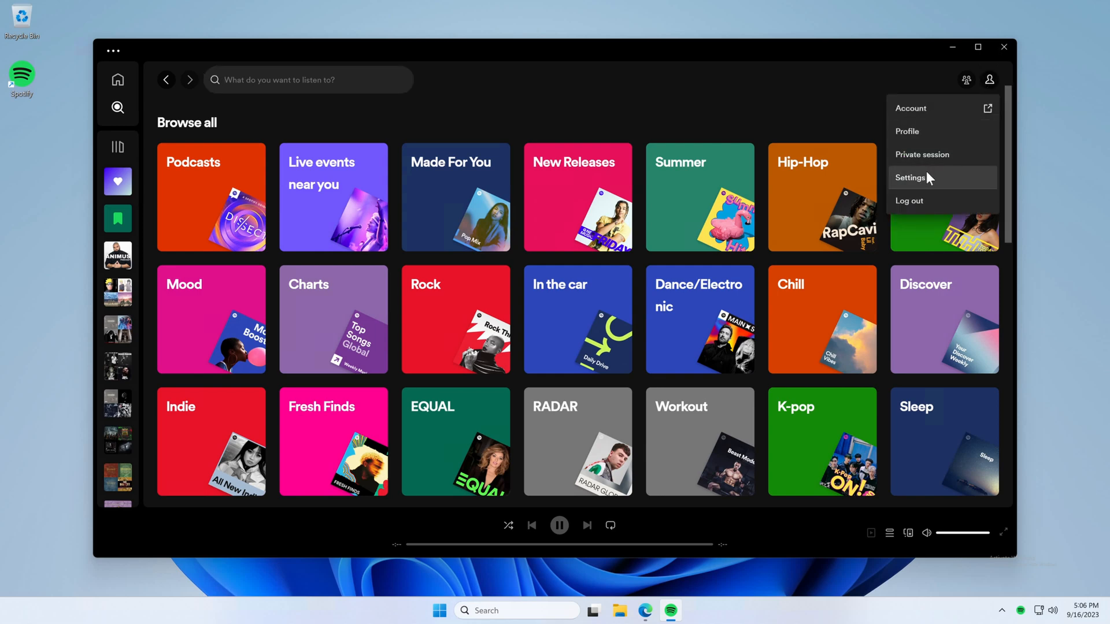
click(911, 178)
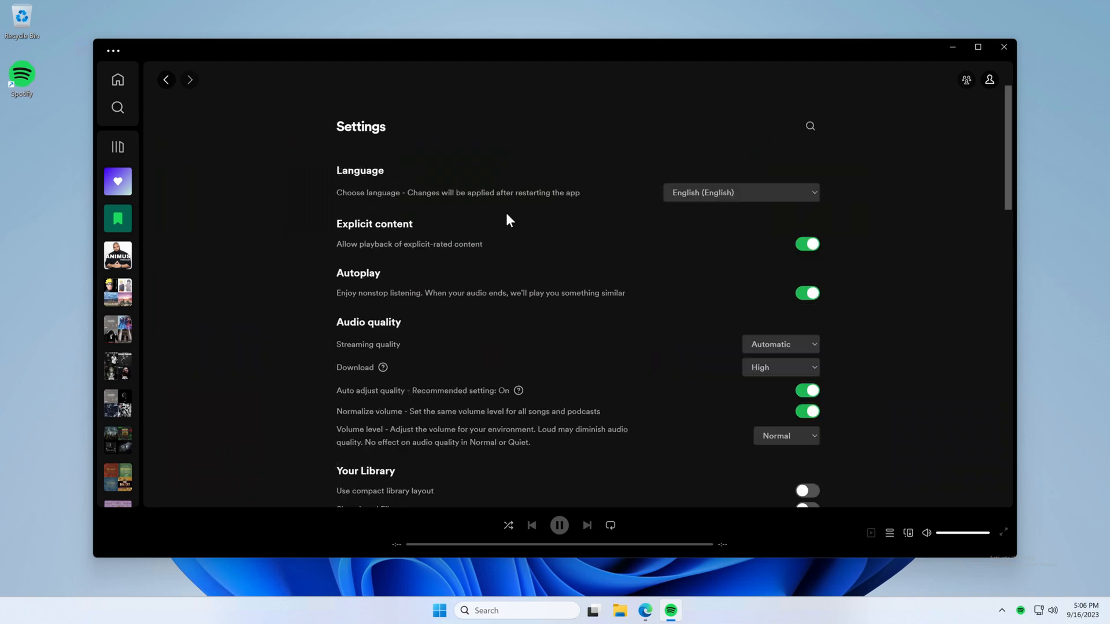
scroll(508, 219, down, 2)
scroll(508, 218, down, 2)
scroll(509, 219, down, 3)
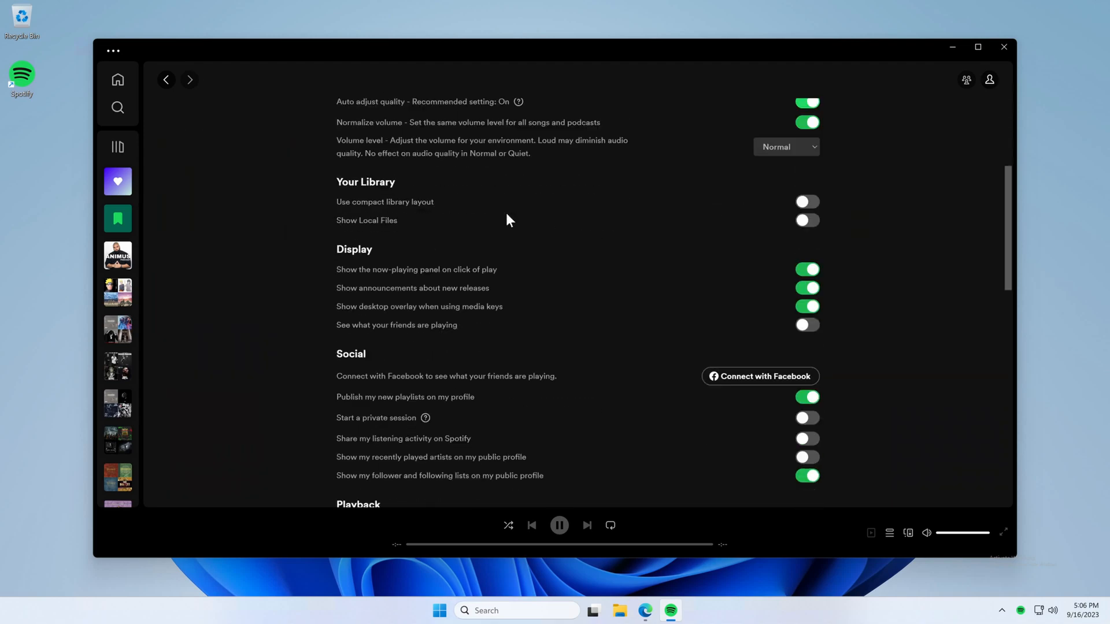
scroll(509, 219, down, 3)
scroll(509, 218, down, 3)
scroll(509, 219, down, 3)
scroll(508, 219, down, 3)
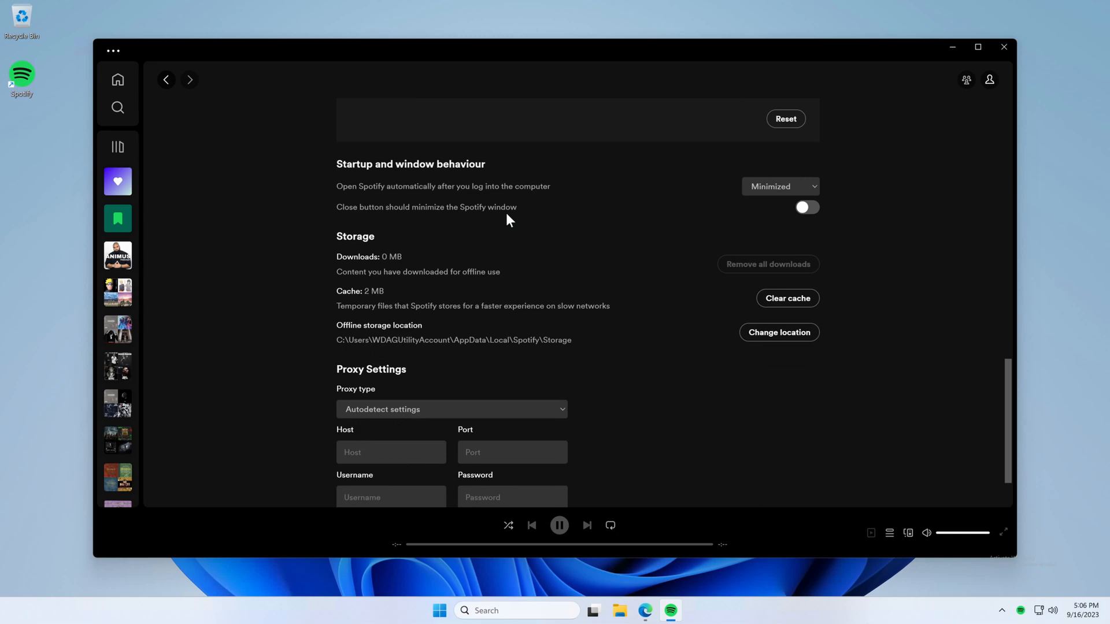
scroll(509, 219, up, 3)
scroll(508, 219, up, 1)
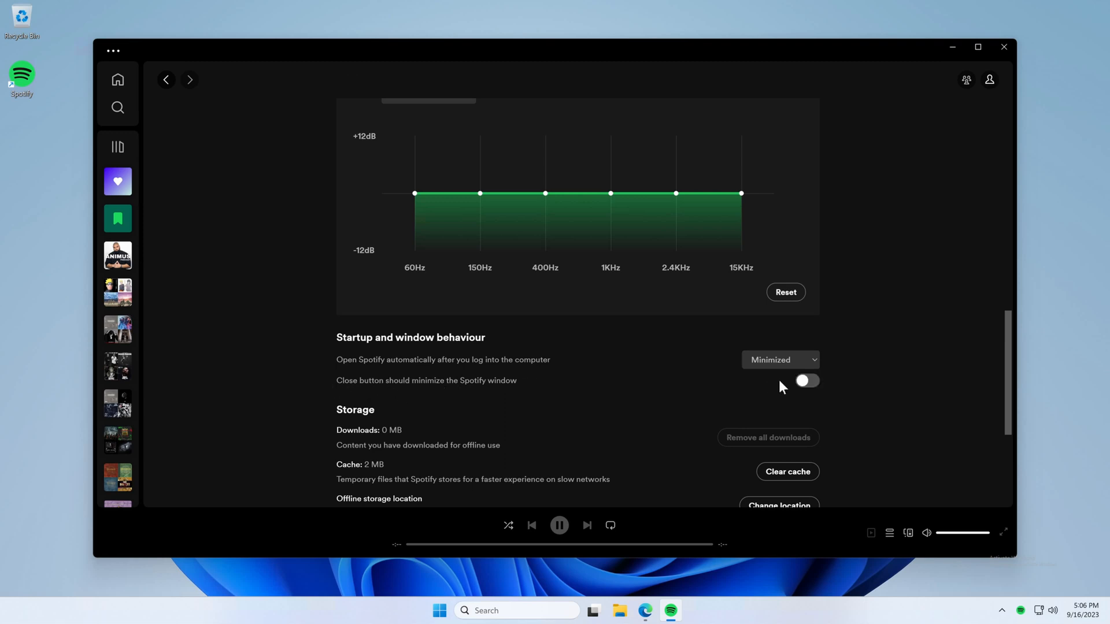
Switch on 'Close button should minimize the Spotify window', then close Spotify into the tray, restore it and close again
click(810, 383)
click(1005, 47)
click(1022, 612)
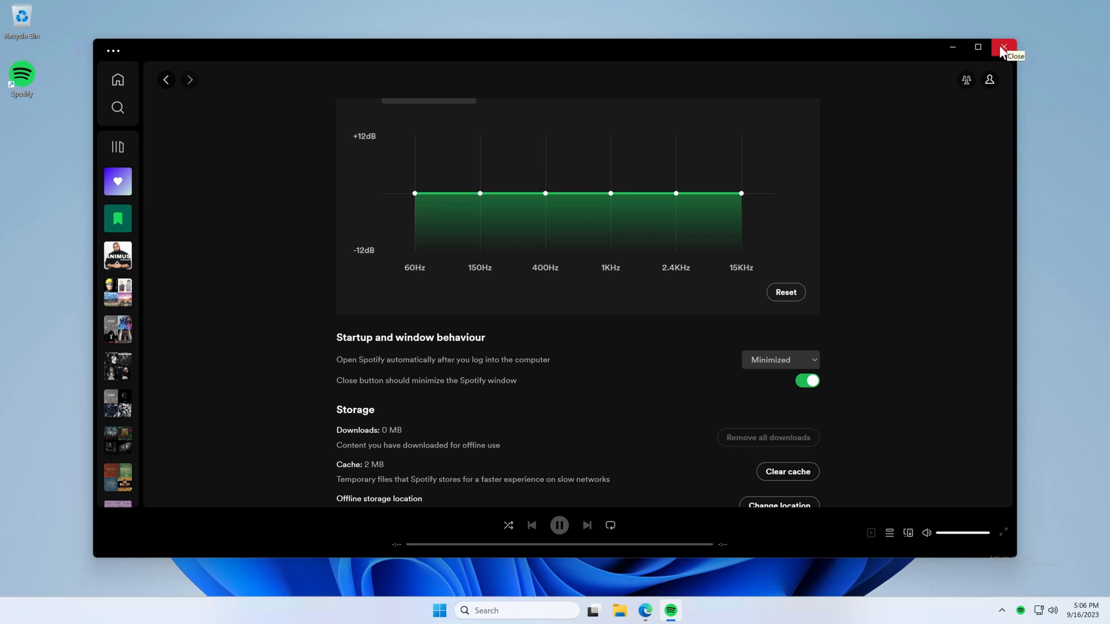
click(1005, 49)
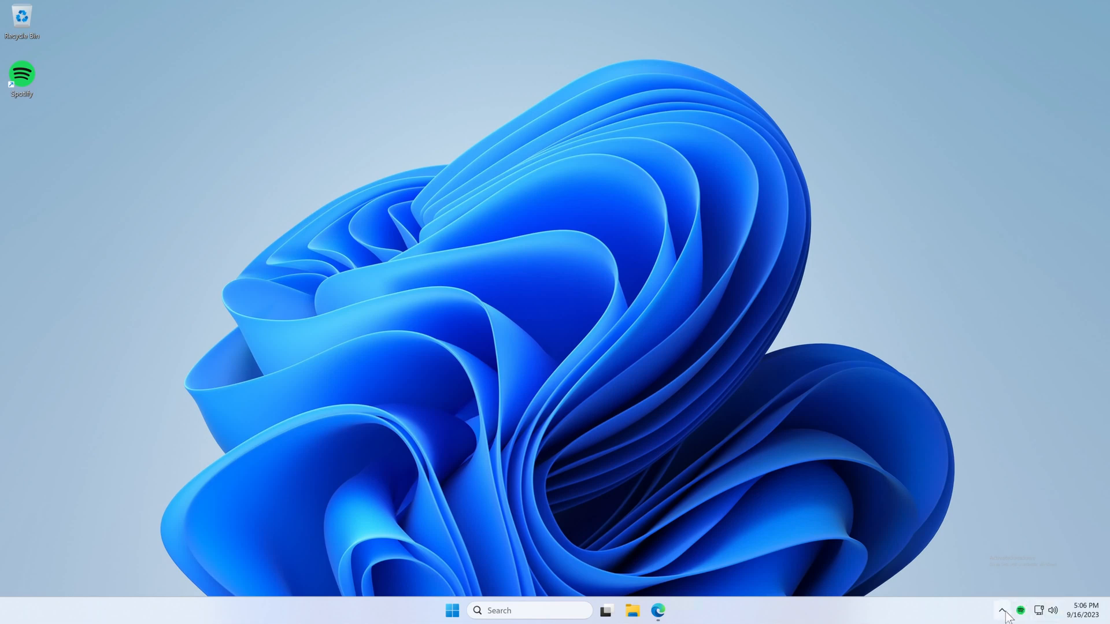
Check the hidden tray icons via the tray chevron, confirming Spotify's icon is there
click(1003, 613)
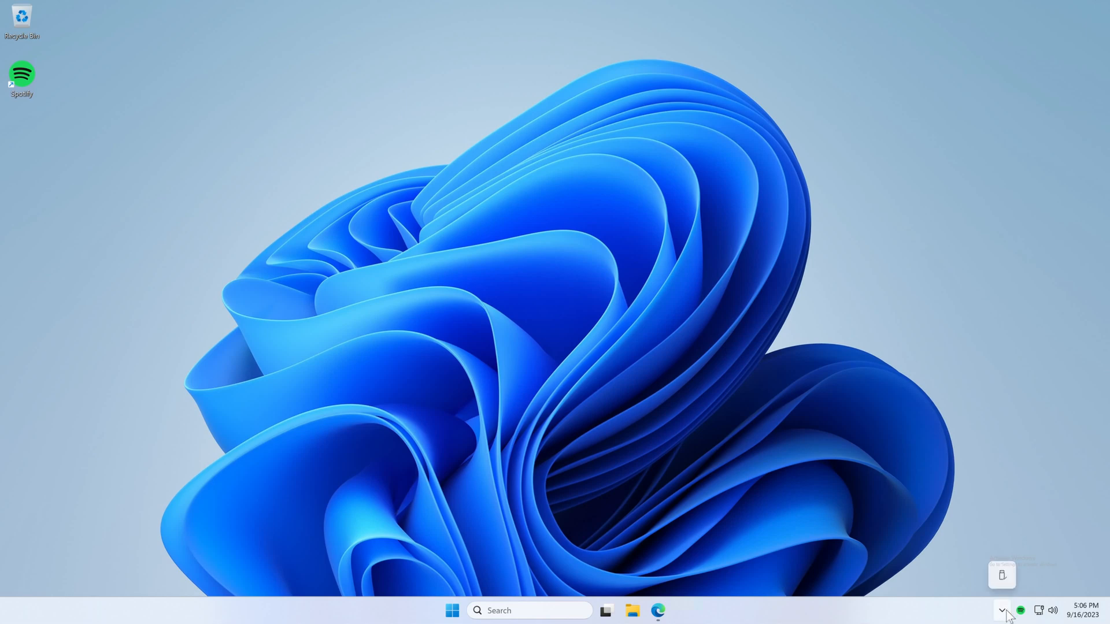
click(1005, 613)
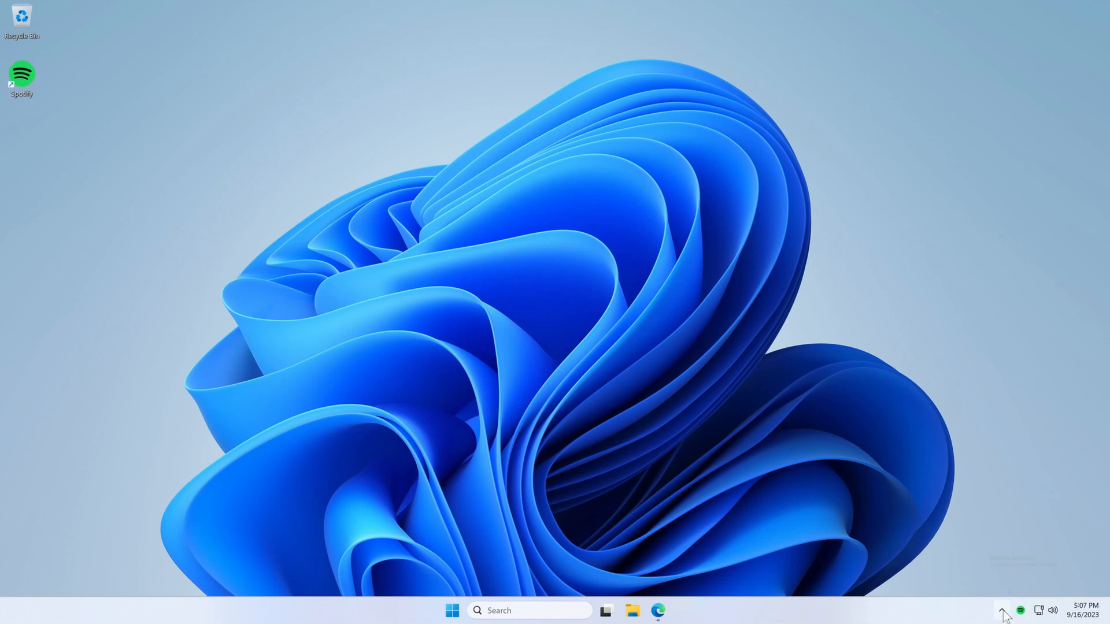
click(1004, 613)
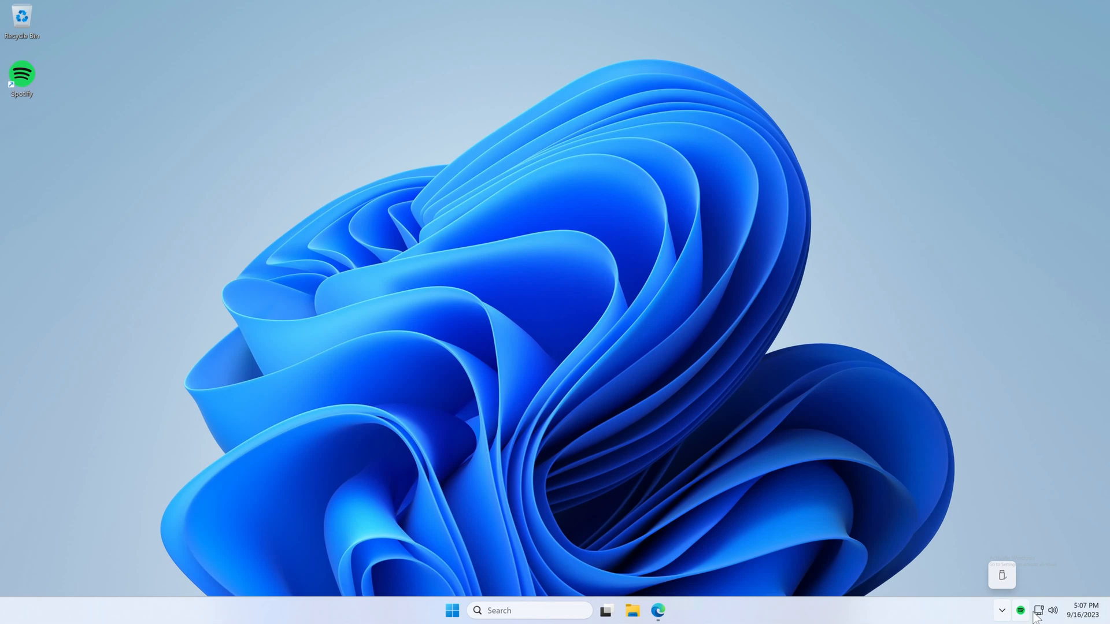
Reach Taskbar settings from the taskbar's right-click menu and centre the Settings window
right_click(942, 615)
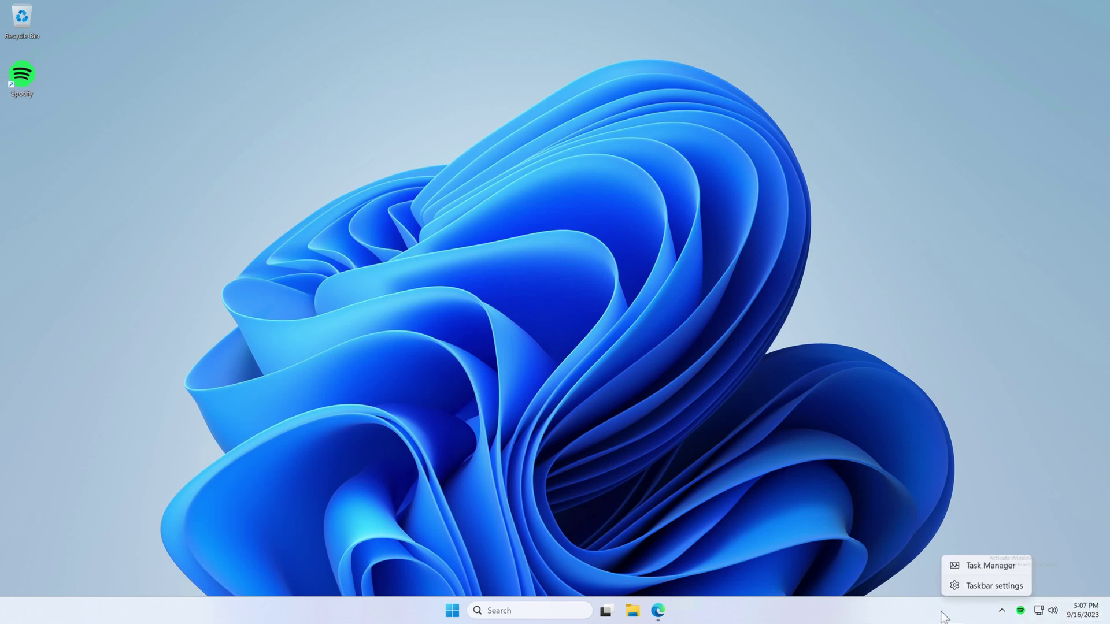
click(982, 587)
drag(267, 27, 443, 89)
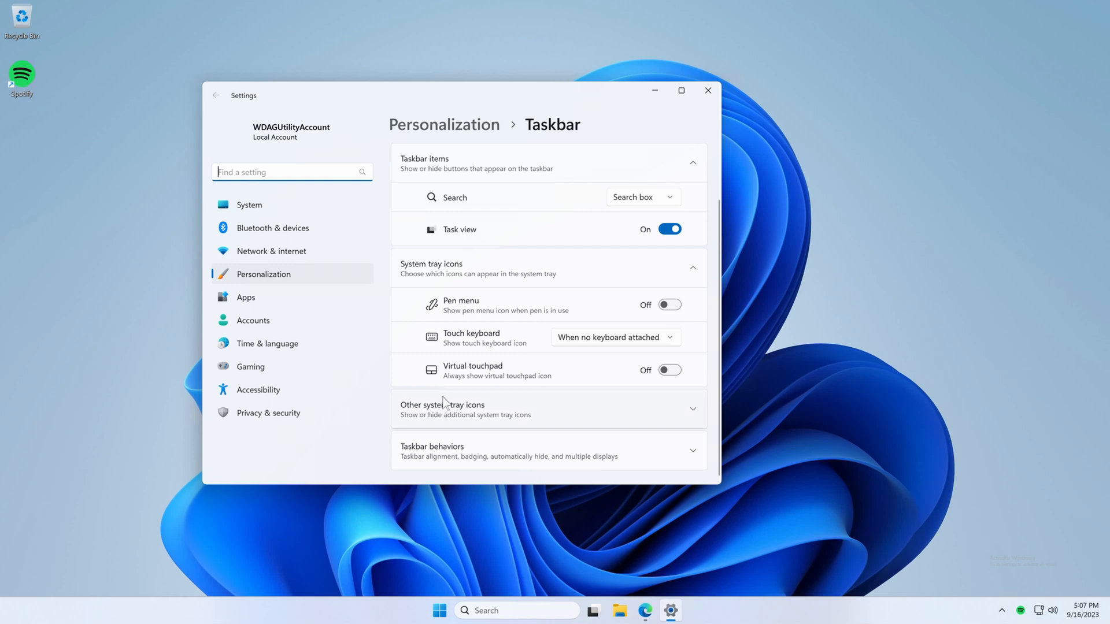
Expand Other system tray icons to confirm Spotify is On, close Settings, then reopen and re-close Spotify from the tray
click(511, 415)
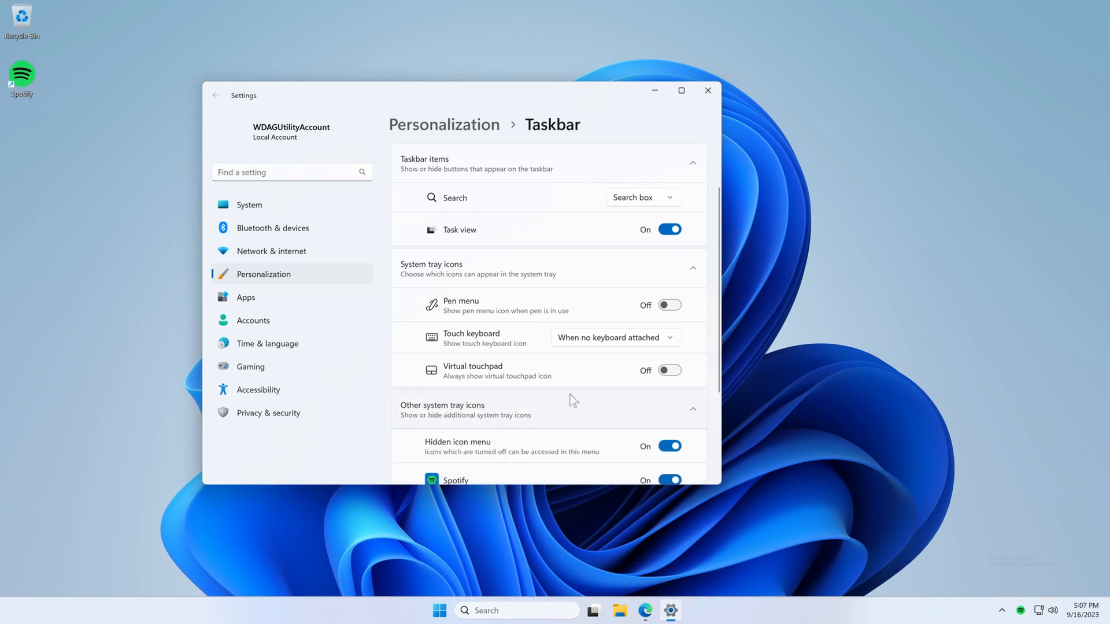
scroll(573, 399, down, 2)
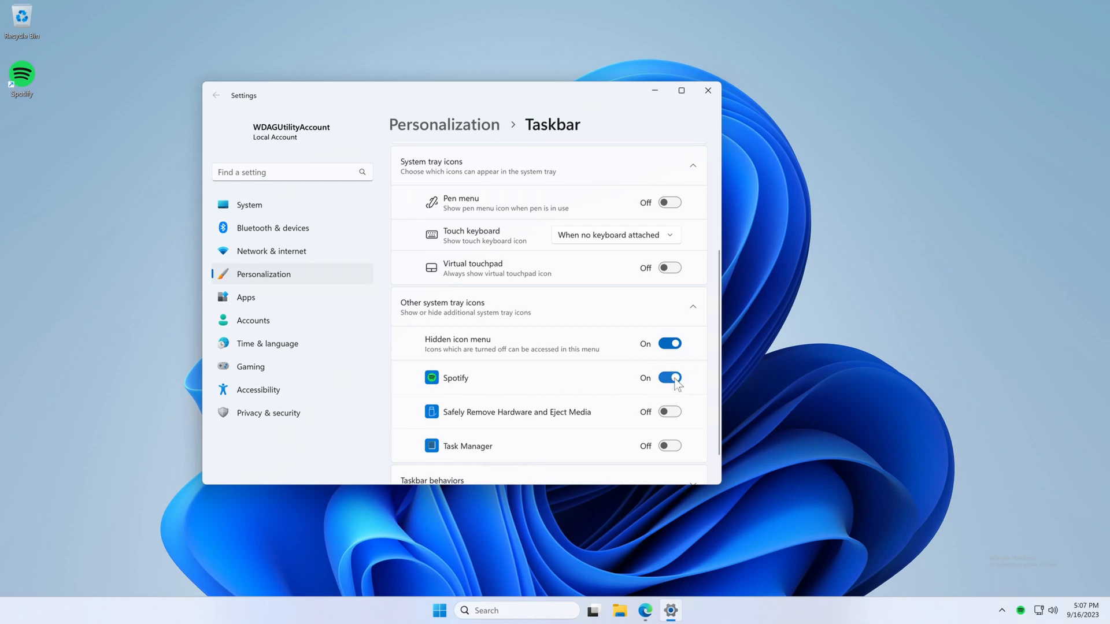
click(708, 91)
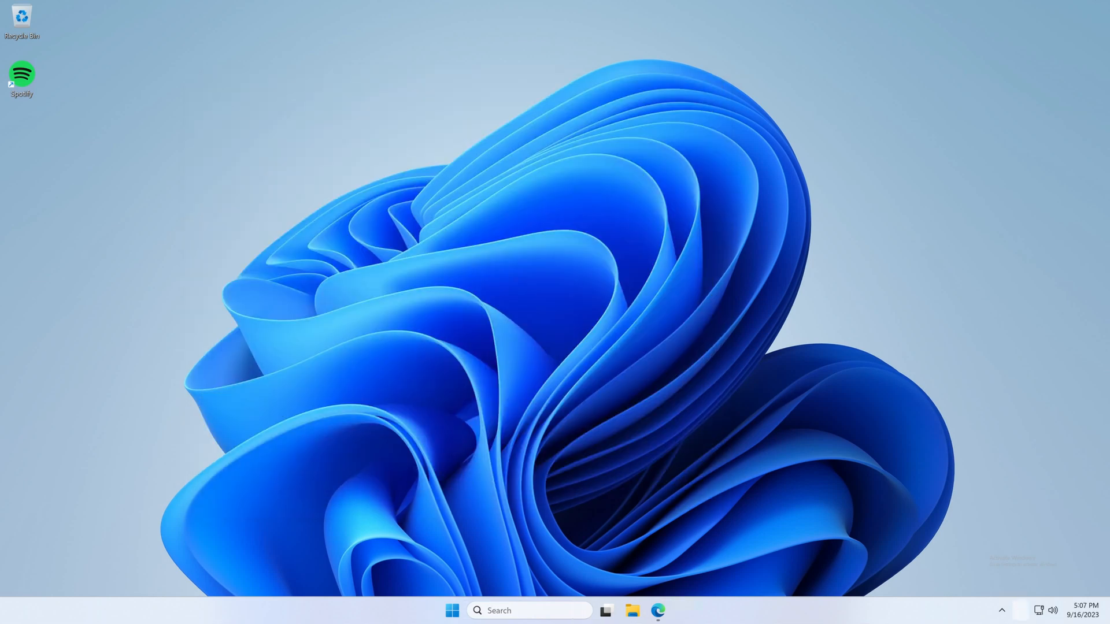
click(1021, 611)
click(1003, 47)
Bring up Task Manager with Ctrl+Shift+Esc and select the first Spotify background process
key(ctrl+shift+Escape)
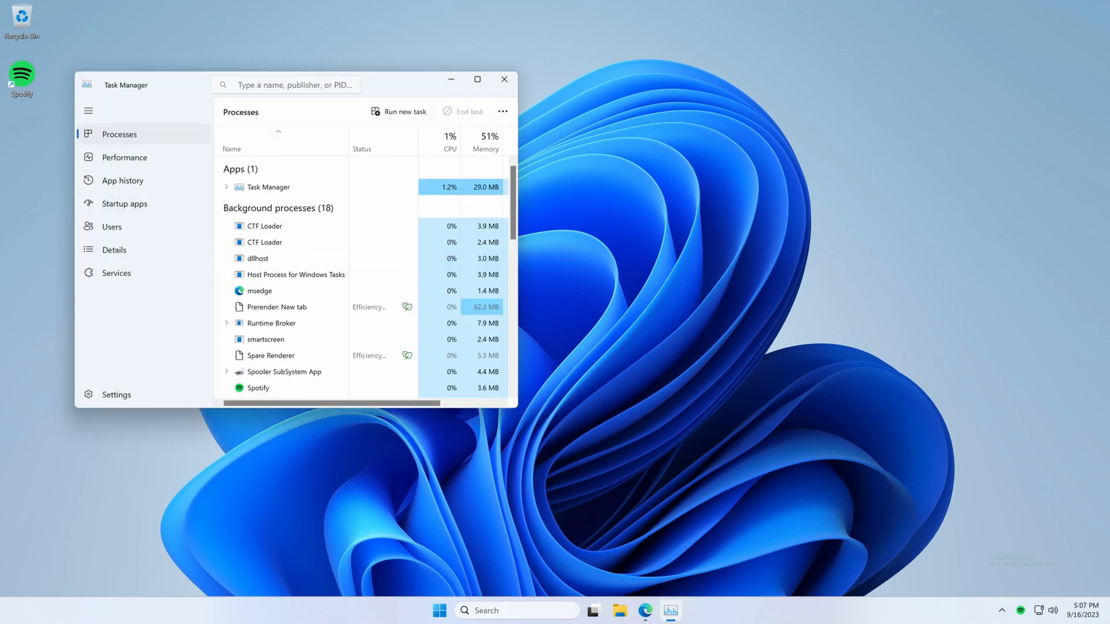
text(spoti)
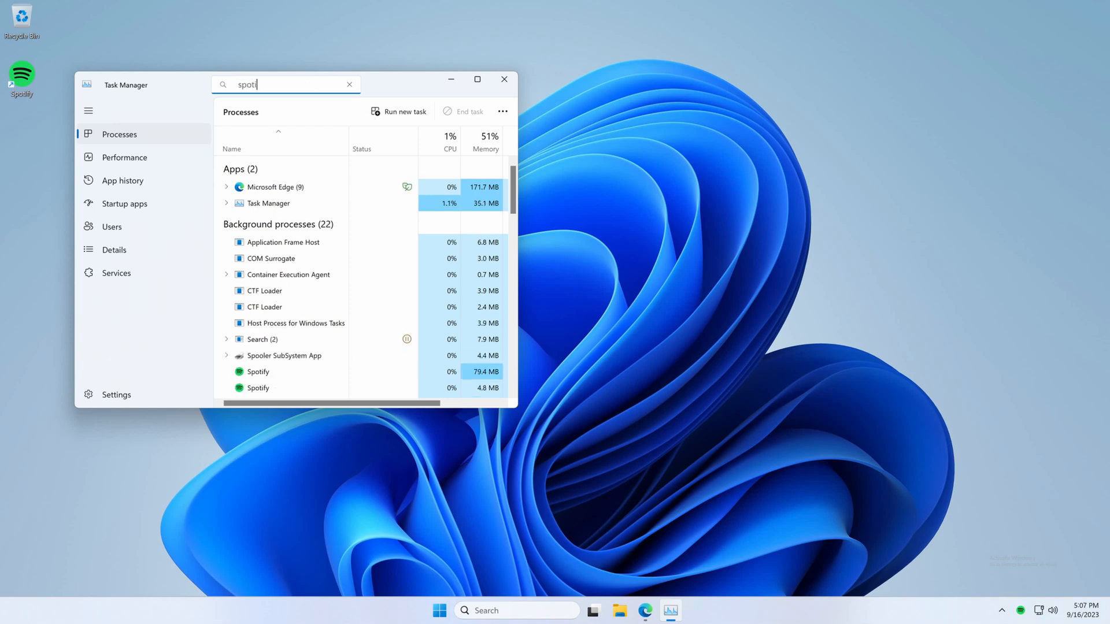
text(fy)
click(297, 227)
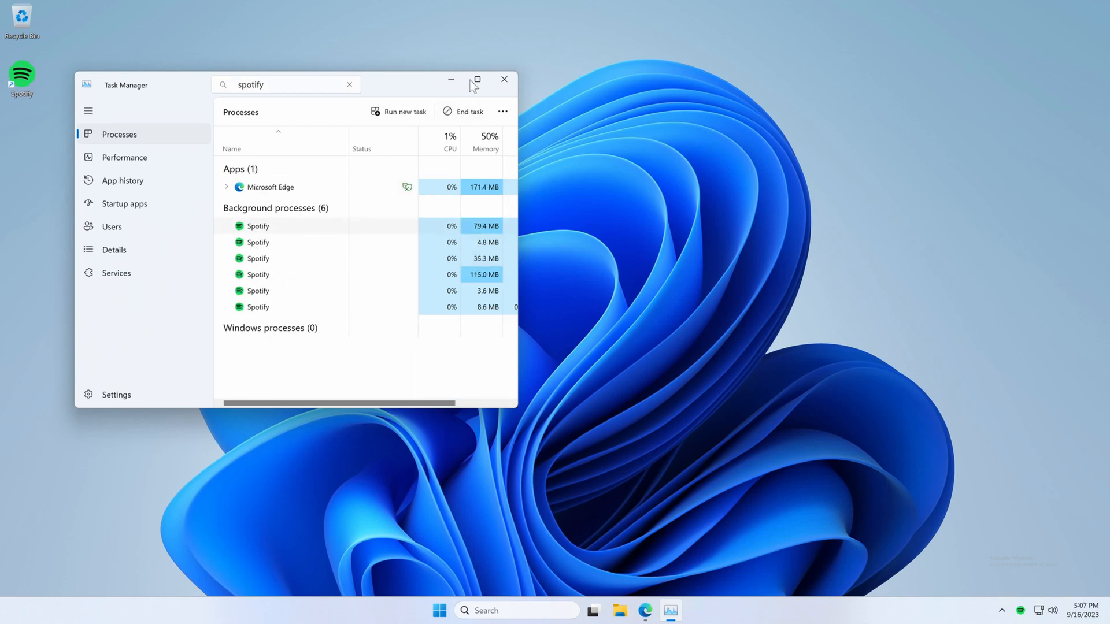